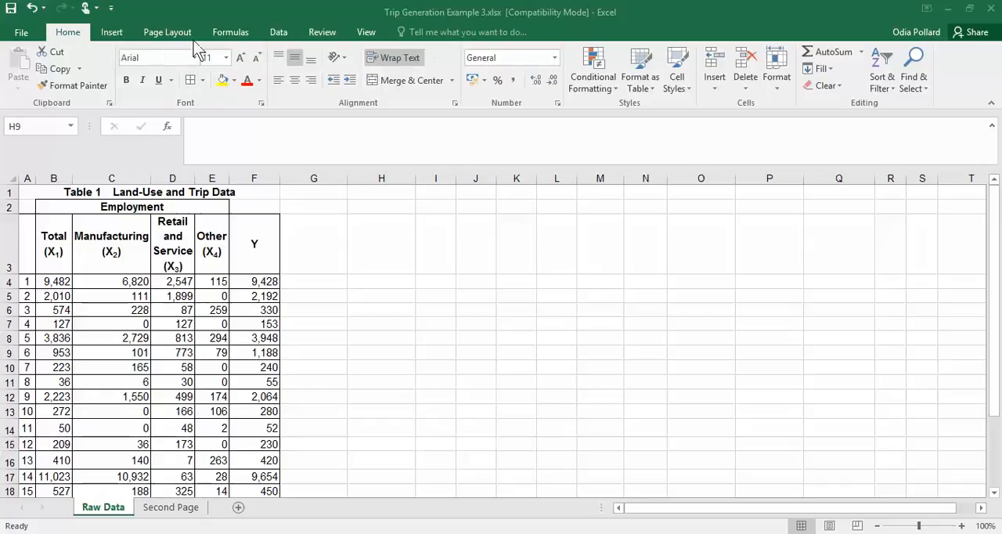
# Check in the Excel Options add-ins list that Analysis ToolPak is active, and leave the options without changes
pyautogui.click(27, 32)
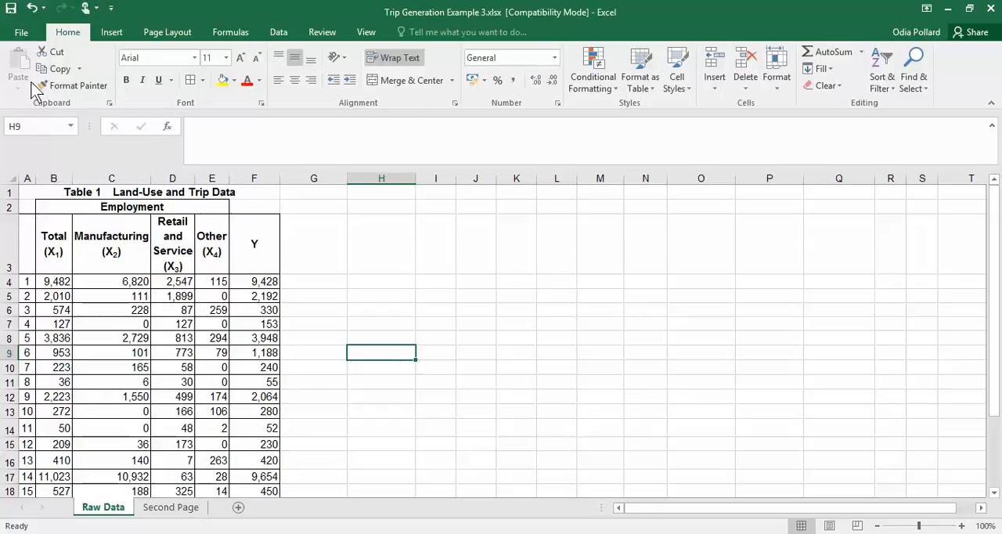
pyautogui.click(21, 32)
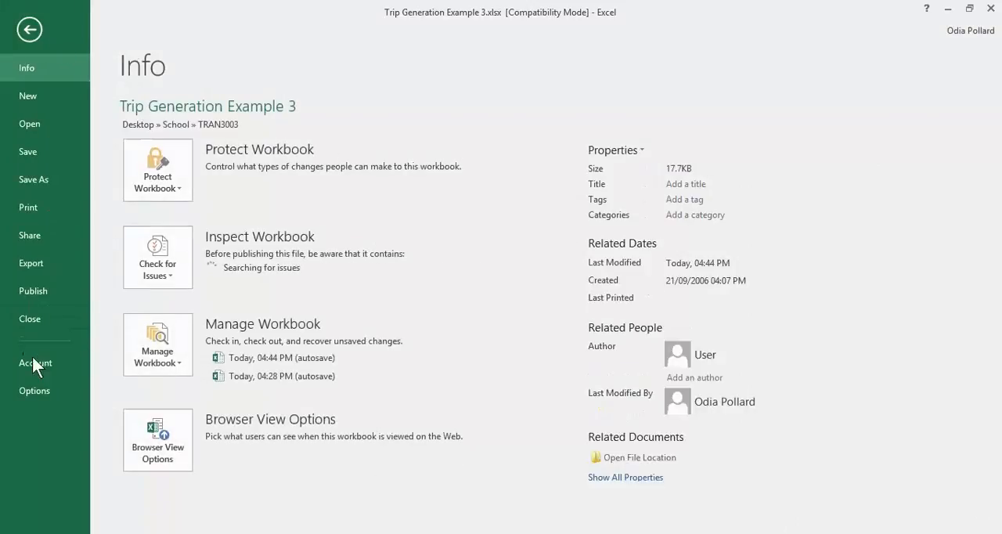
pyautogui.click(34, 391)
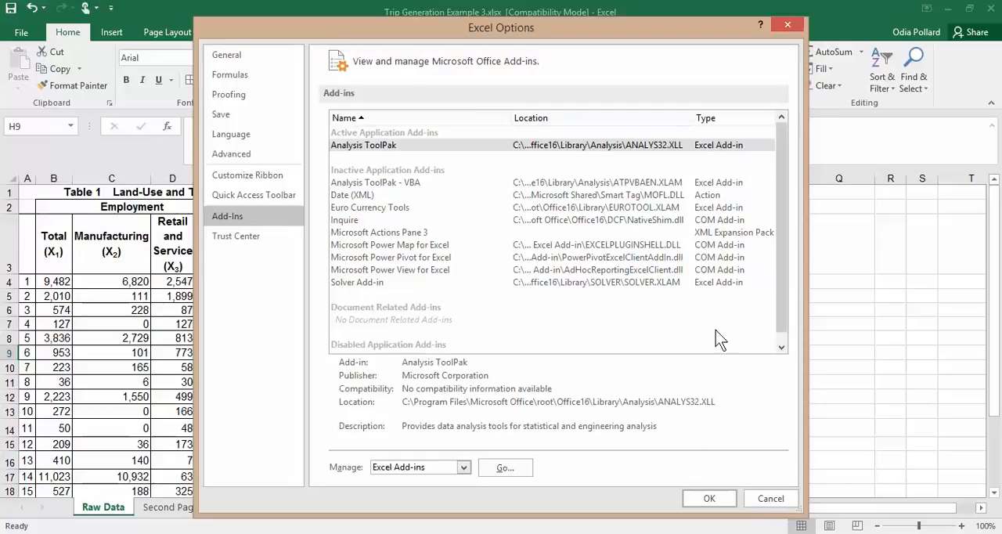
pyautogui.click(767, 498)
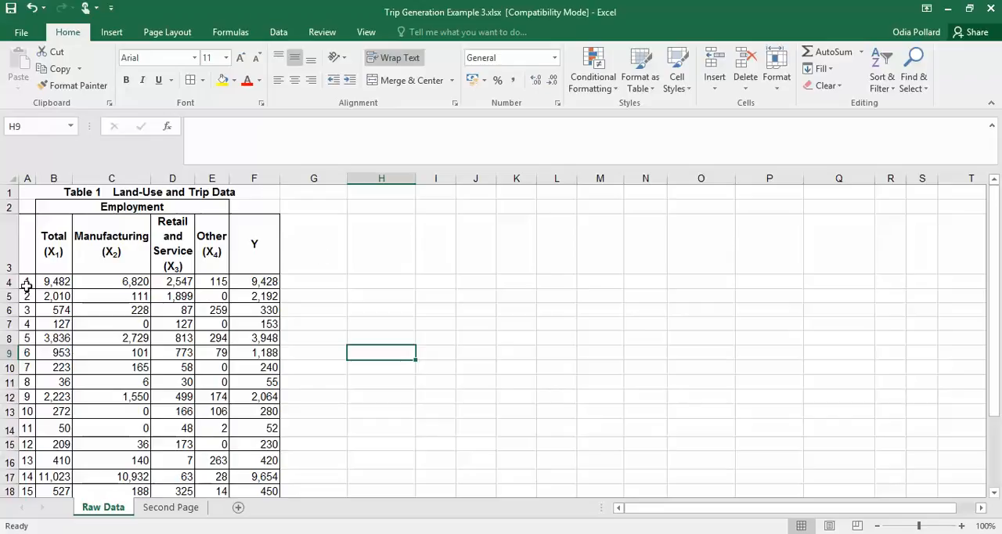
# Examine the land-use and trip data on the Raw Data sheet, from the variable headers to the average trips row
pyautogui.scroll(-3, 163, 416)
pyautogui.scroll(3, 162, 399)
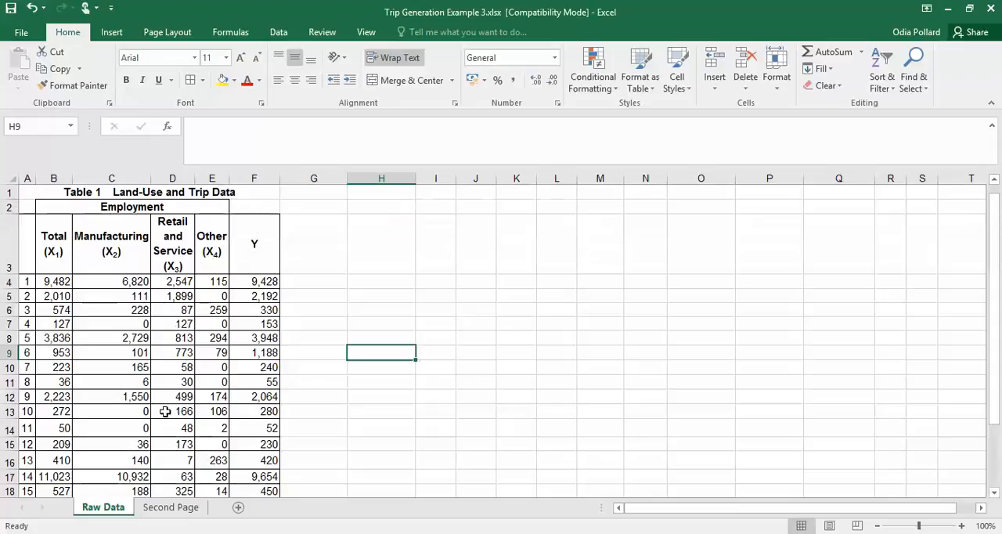
pyautogui.scroll(-1, 235, 290)
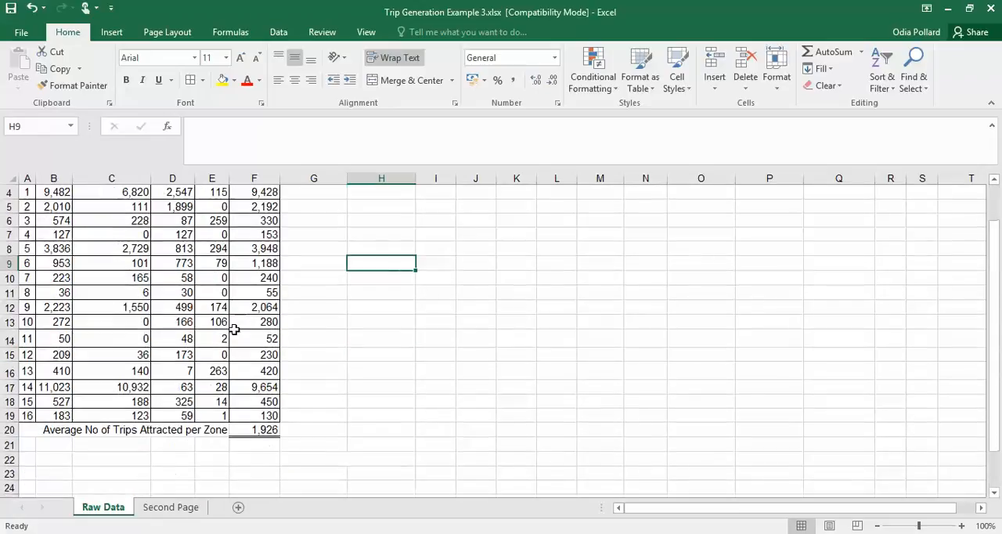
pyautogui.scroll(1, 70, 407)
pyautogui.scroll(-2, 261, 329)
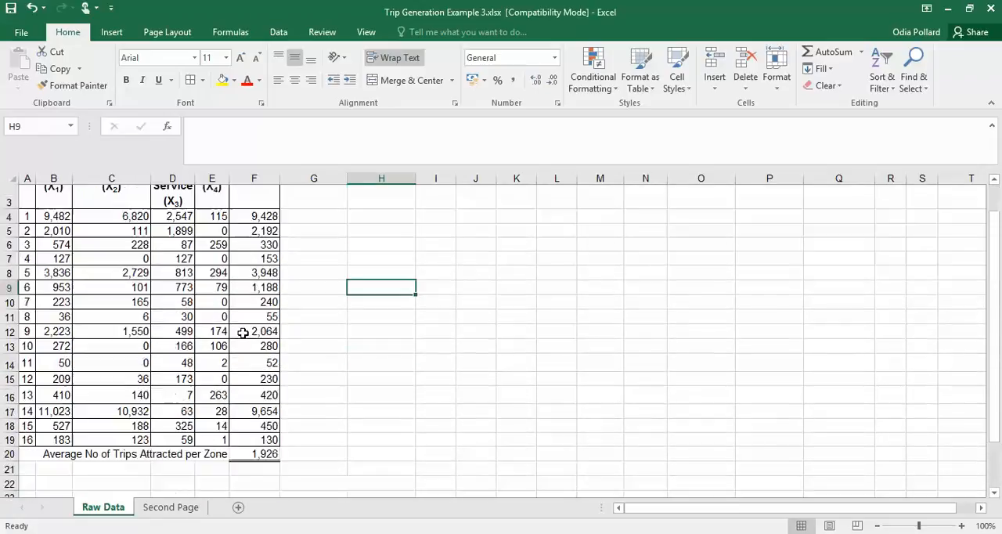
pyautogui.scroll(3, 138, 363)
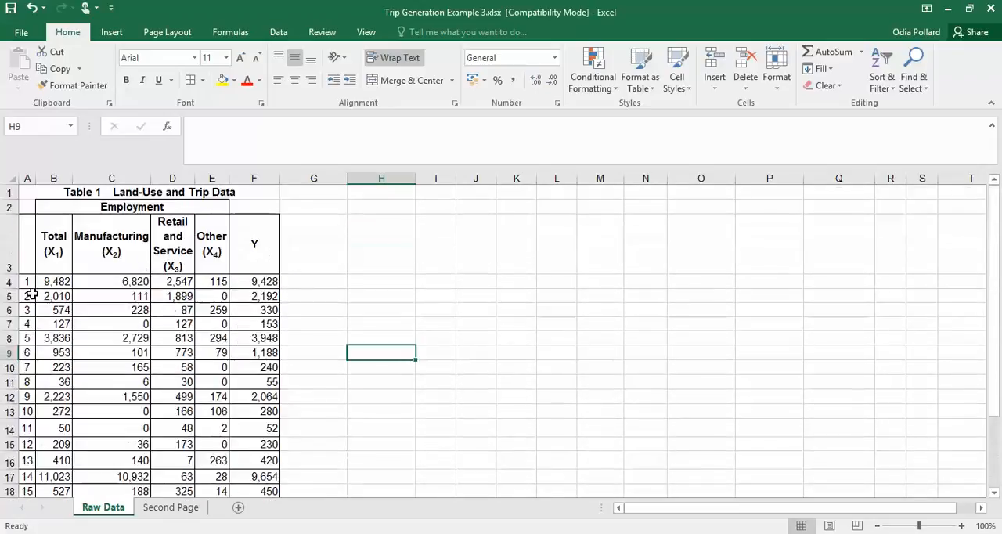
pyautogui.scroll(-1, 134, 358)
pyautogui.scroll(-1, 134, 358)
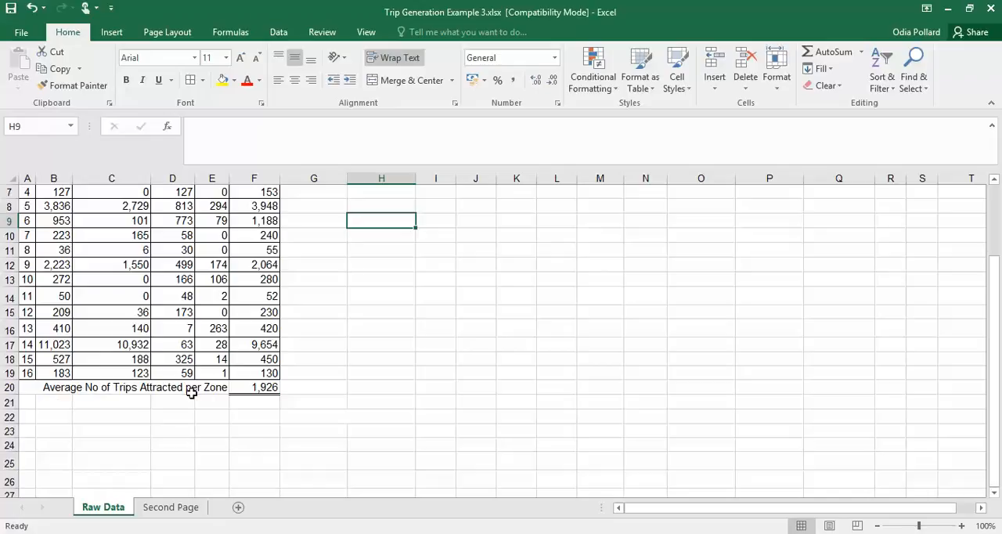
pyautogui.scroll(2, 415, 379)
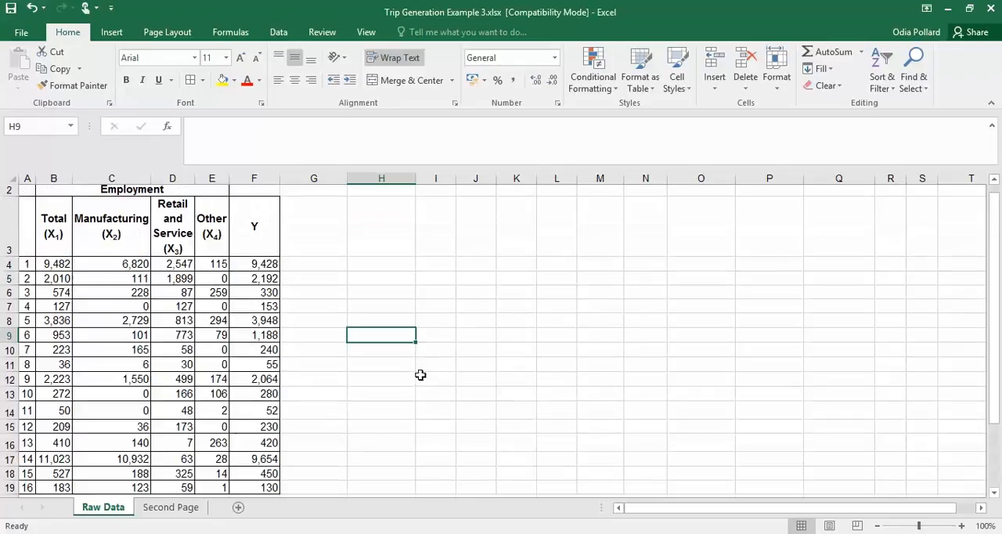
pyautogui.scroll(-1, 254, 380)
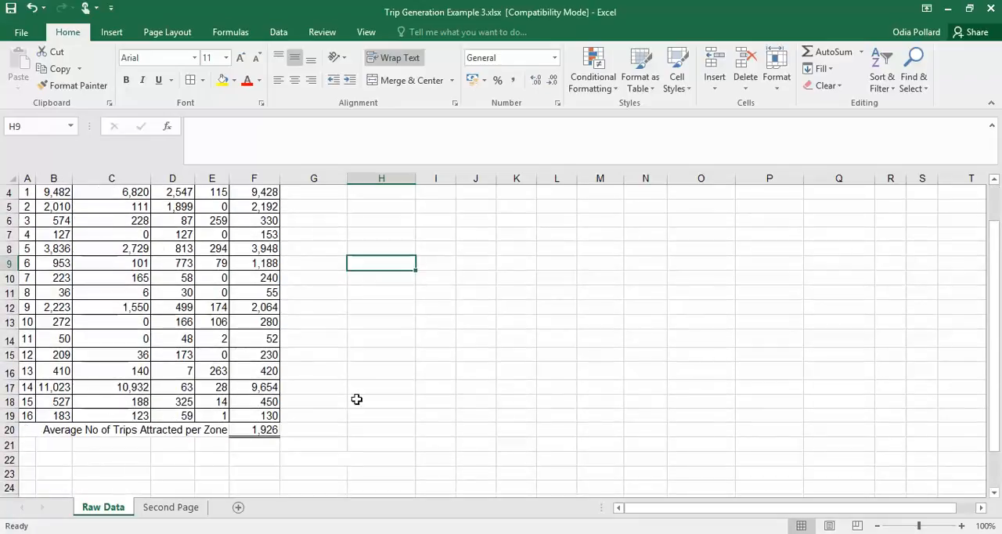
pyautogui.scroll(1, 357, 400)
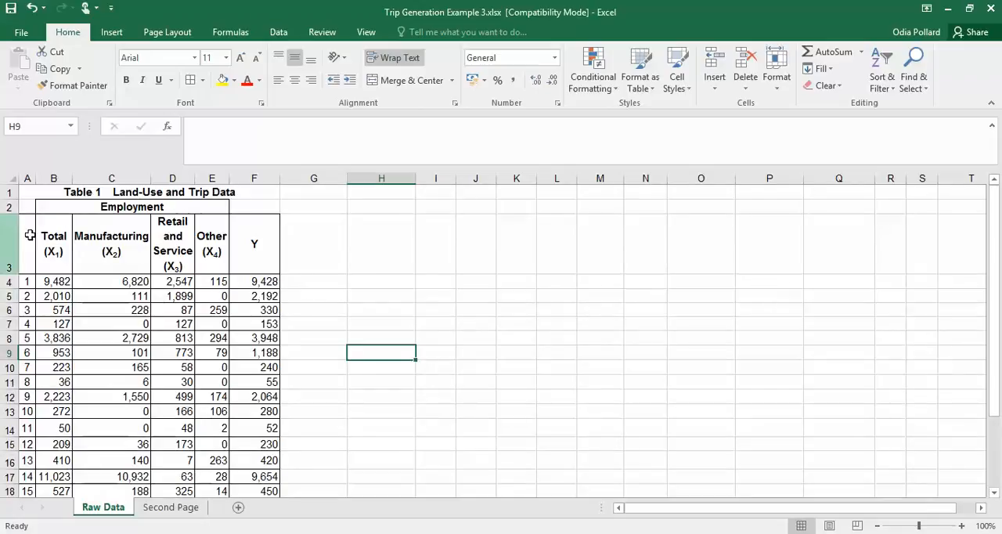
# Start a Correlation analysis from the Data Analysis tools
pyautogui.click(279, 33)
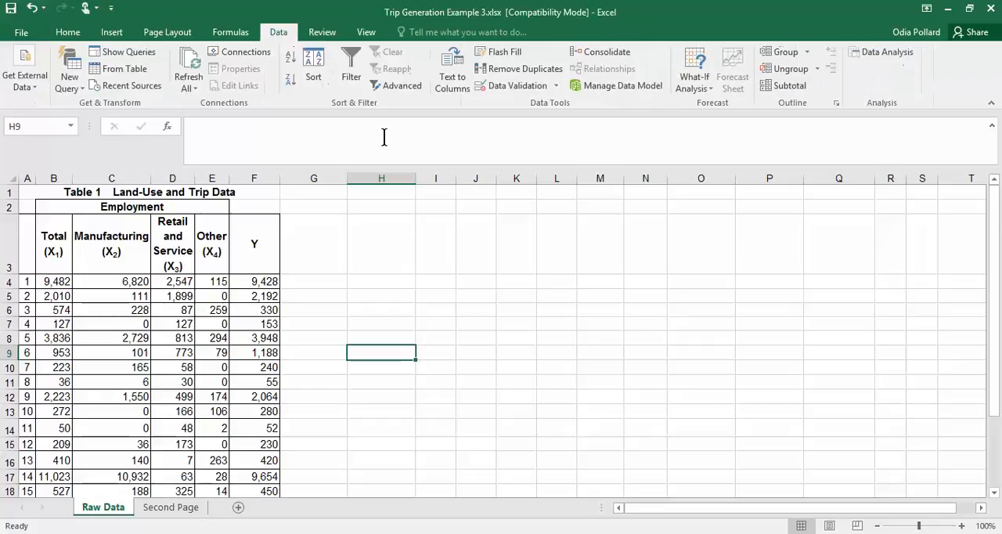
pyautogui.click(893, 50)
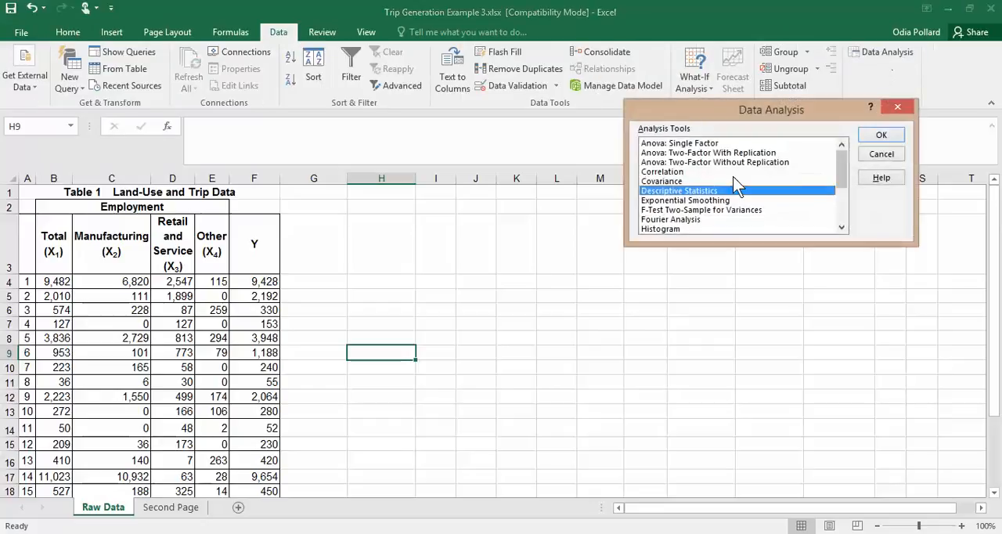
pyautogui.click(666, 171)
pyautogui.click(881, 136)
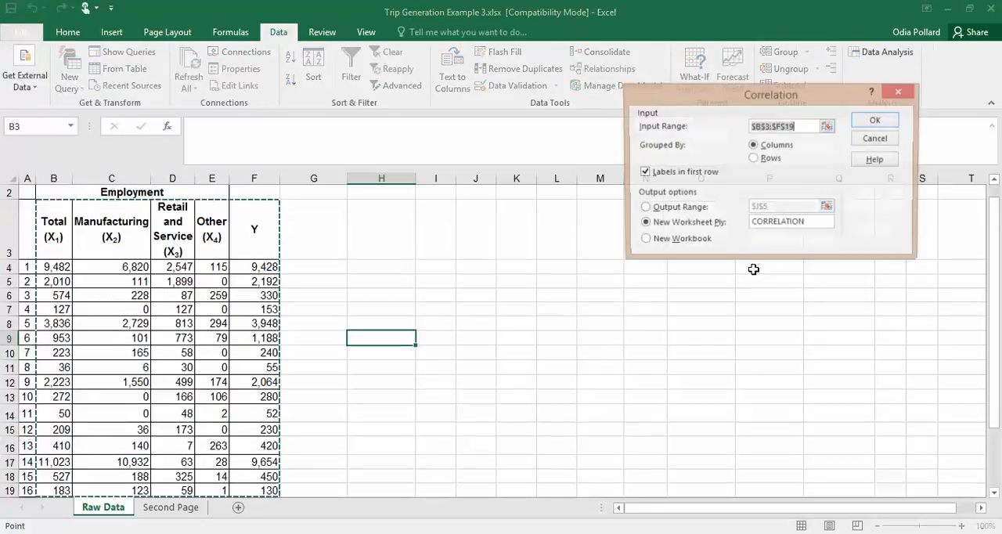
# Reset the Correlation settings: turn off first-row labels, clear the input range and worksheet name, and choose Output Range
pyautogui.click(644, 173)
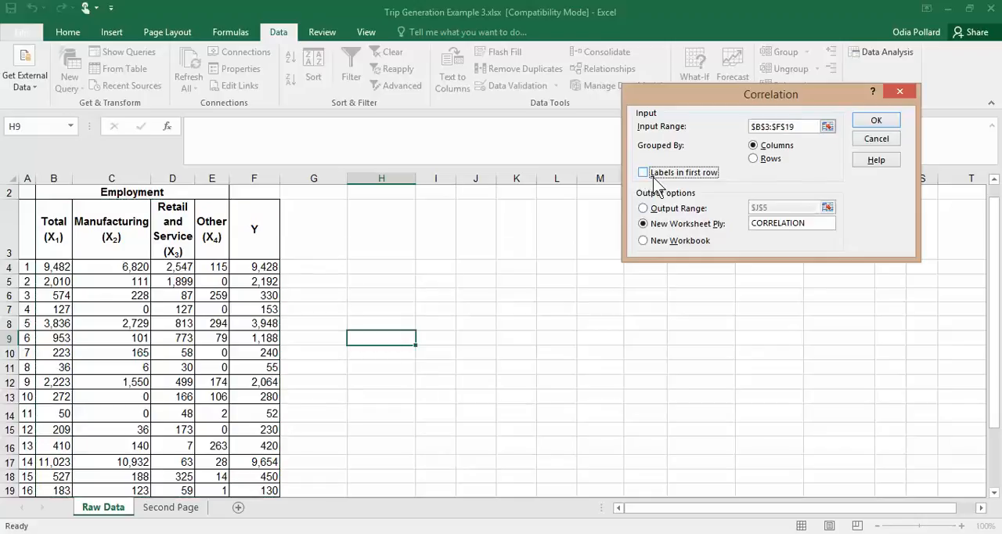
pyautogui.click(760, 127)
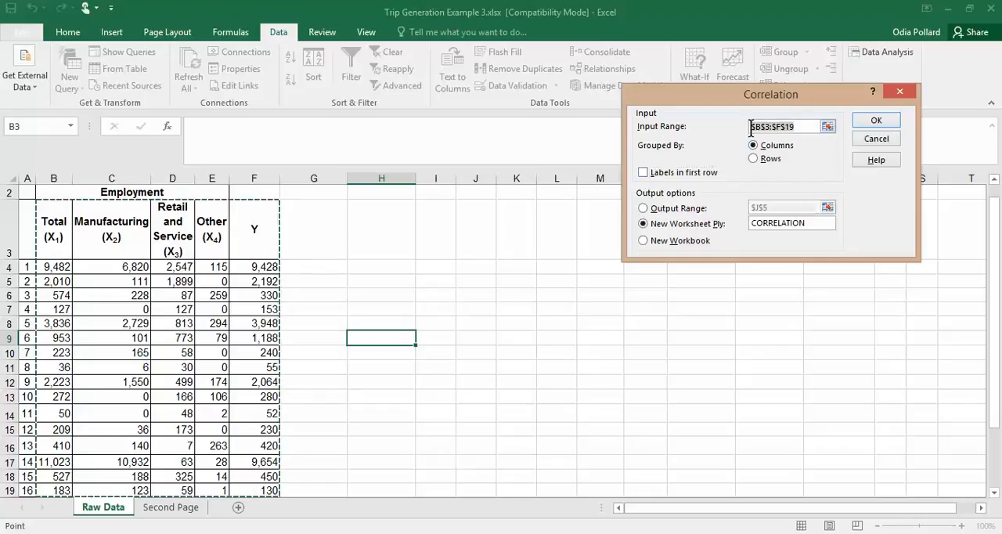
pyautogui.press('BackSpace')
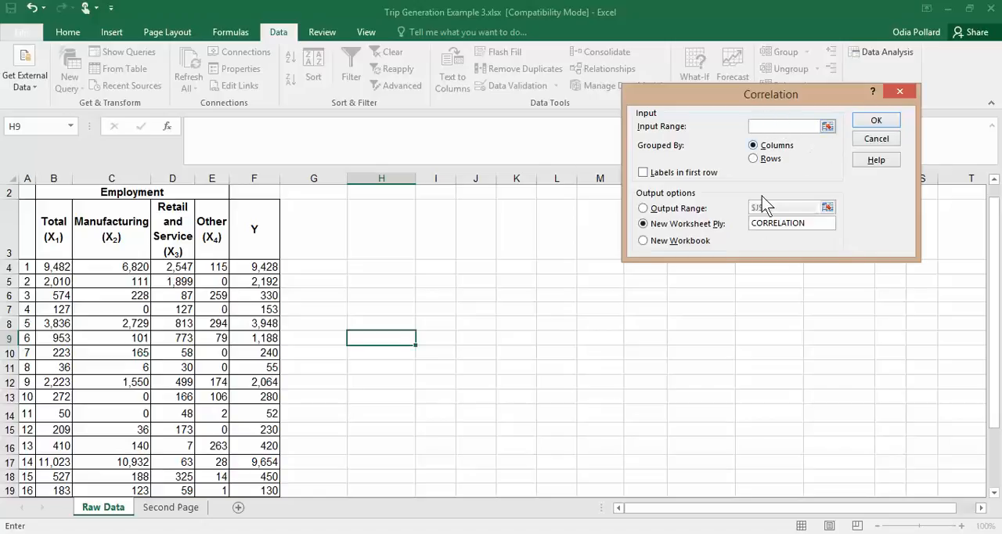
pyautogui.moveTo(807, 221); pyautogui.dragTo(750, 221)
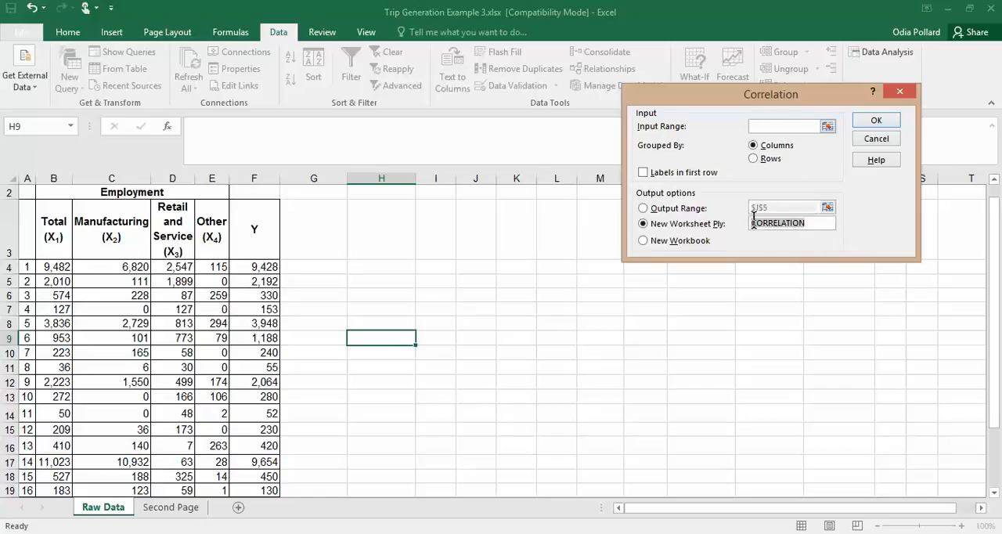
pyautogui.press('BackSpace')
pyautogui.click(642, 208)
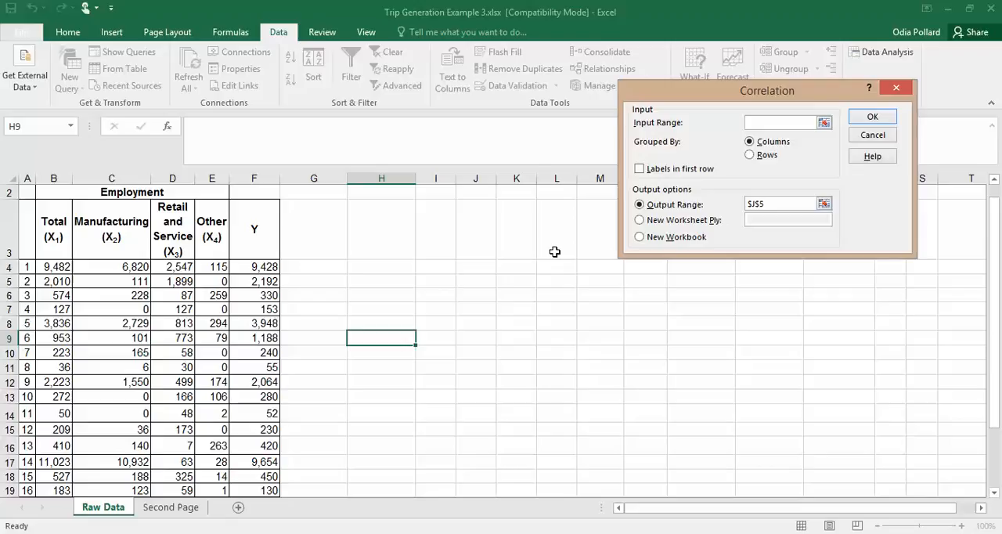
# Set the Correlation input range to B3:F19, covering the variable headers and all zone data without the average row
pyautogui.click(50, 223)
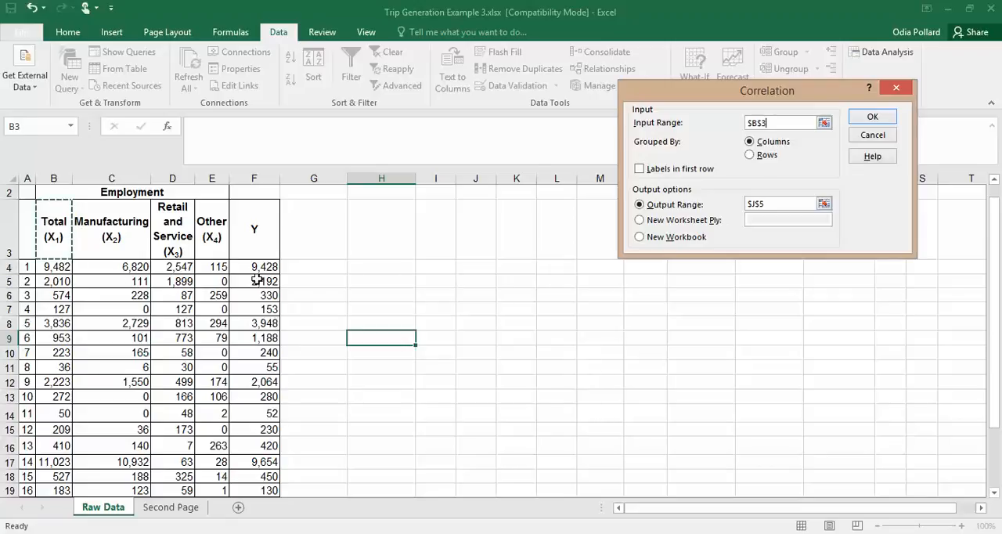
pyautogui.scroll(-3, 370, 415)
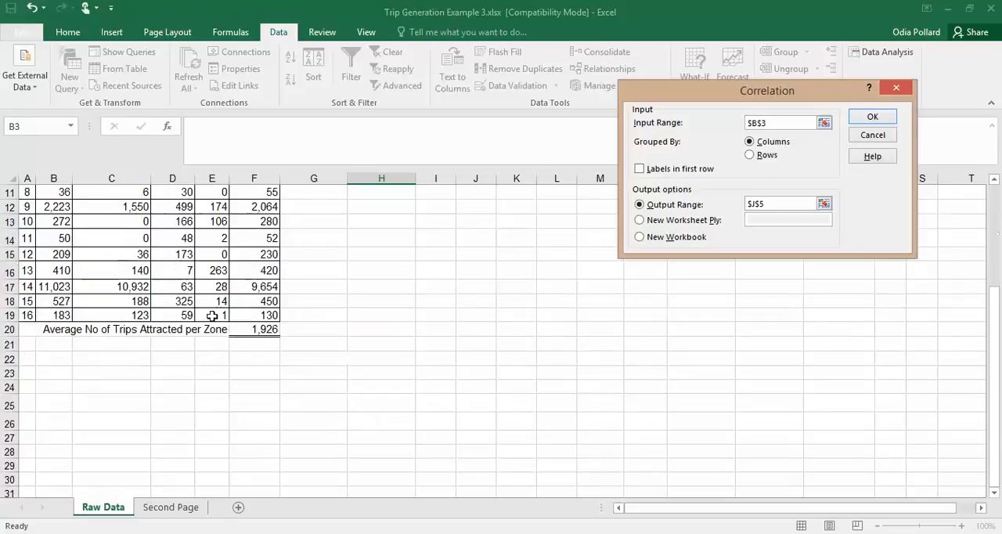
pyautogui.scroll(4, 356, 332)
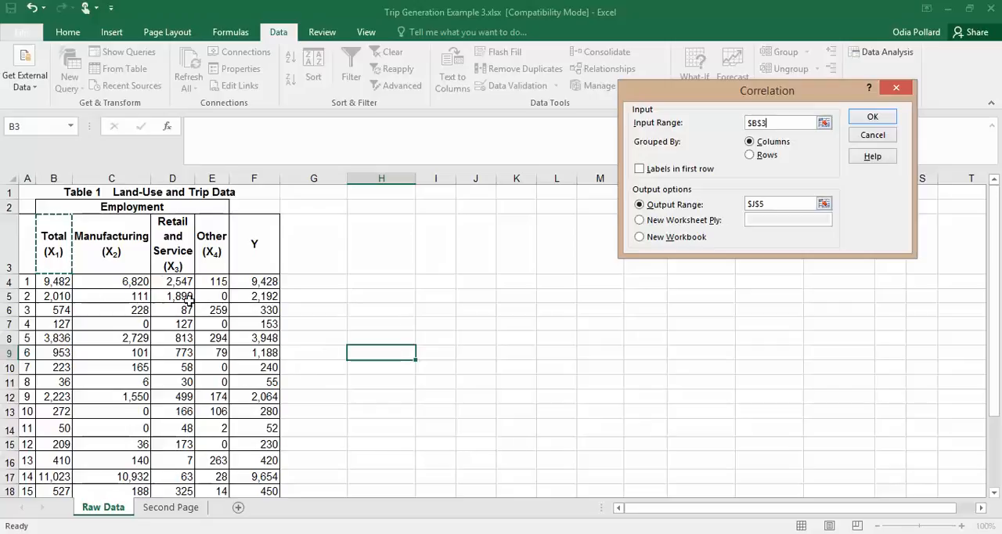
pyautogui.scroll(-2, 274, 390)
pyautogui.scroll(2, 219, 368)
pyautogui.click(108, 244)
pyautogui.click(56, 239)
pyautogui.scroll(-1, 321, 338)
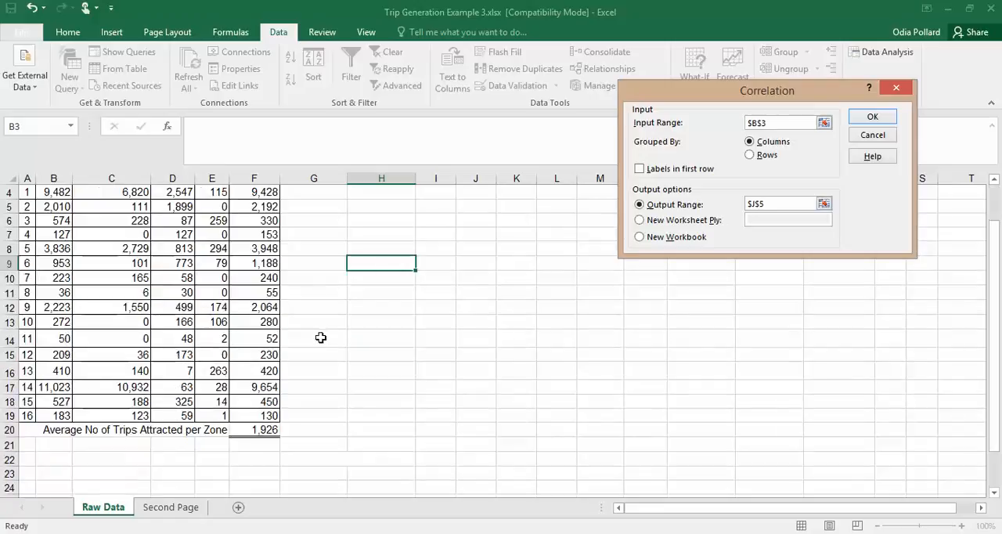
pyautogui.keyDown('shift'); pyautogui.click(267, 416); pyautogui.keyUp('shift')
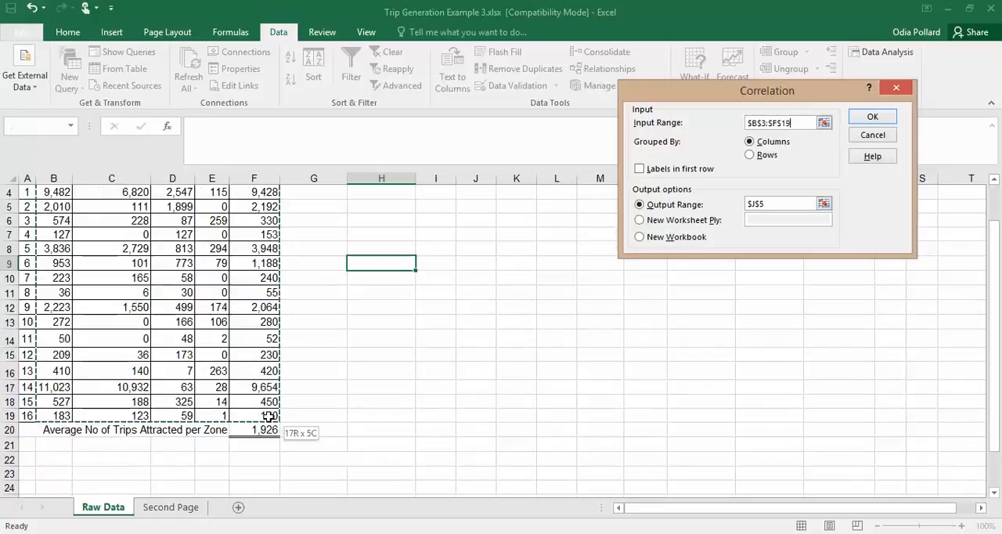
pyautogui.scroll(1, 212, 365)
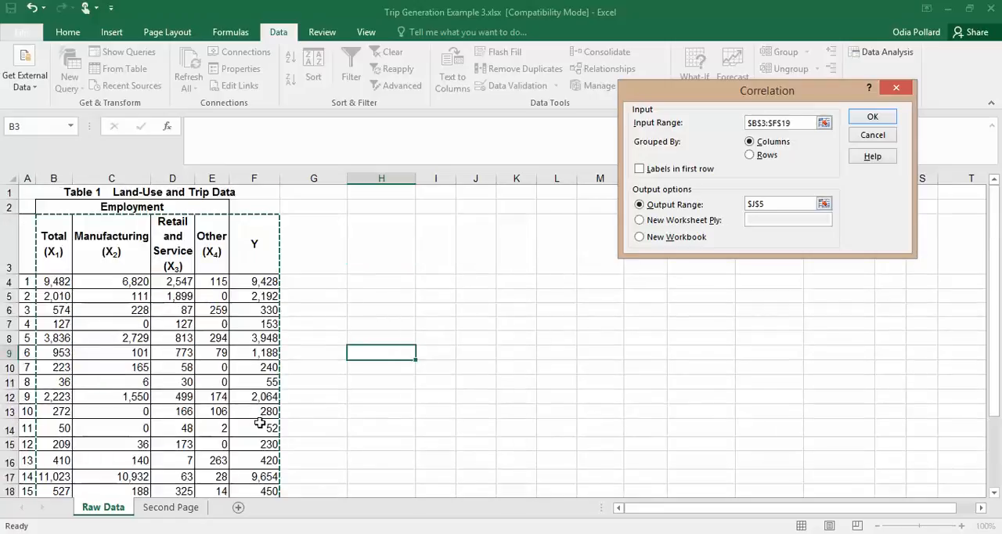
# Review the marked input range from the header row down to the last zone
pyautogui.scroll(-2, 227, 452)
pyautogui.scroll(2, 69, 316)
pyautogui.scroll(-2, 223, 384)
pyautogui.scroll(2, 261, 365)
pyautogui.scroll(-2, 259, 438)
pyautogui.scroll(2, 206, 399)
pyautogui.scroll(-3, 250, 478)
pyautogui.scroll(3, 214, 351)
# Turn on labels in first row and run the correlation to a new worksheet named CORRELATION
pyautogui.click(639, 170)
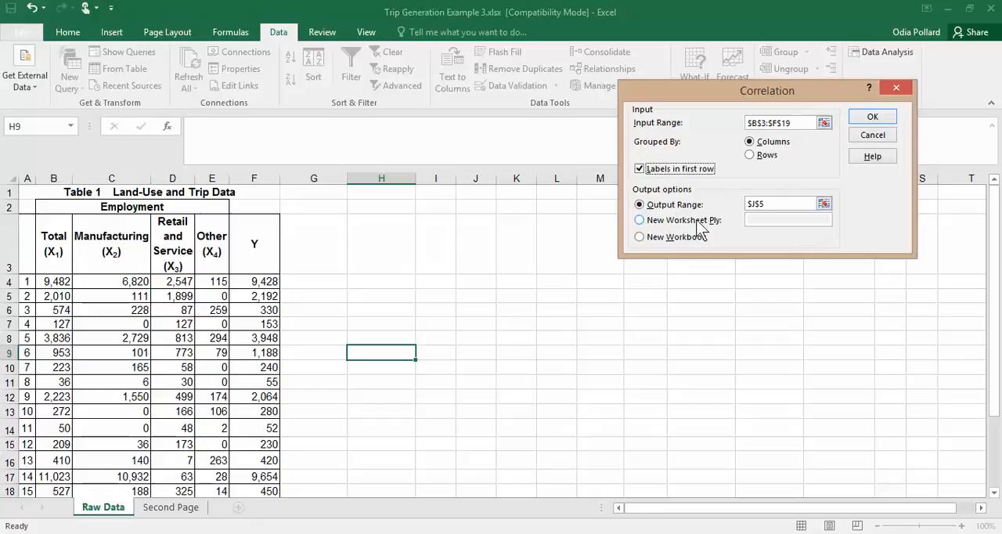
pyautogui.click(673, 223)
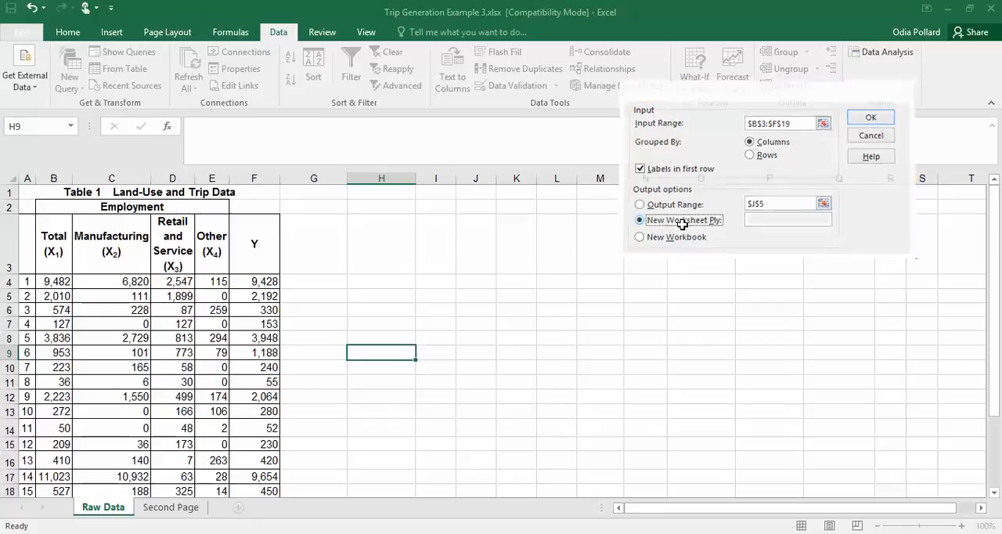
pyautogui.click(782, 217)
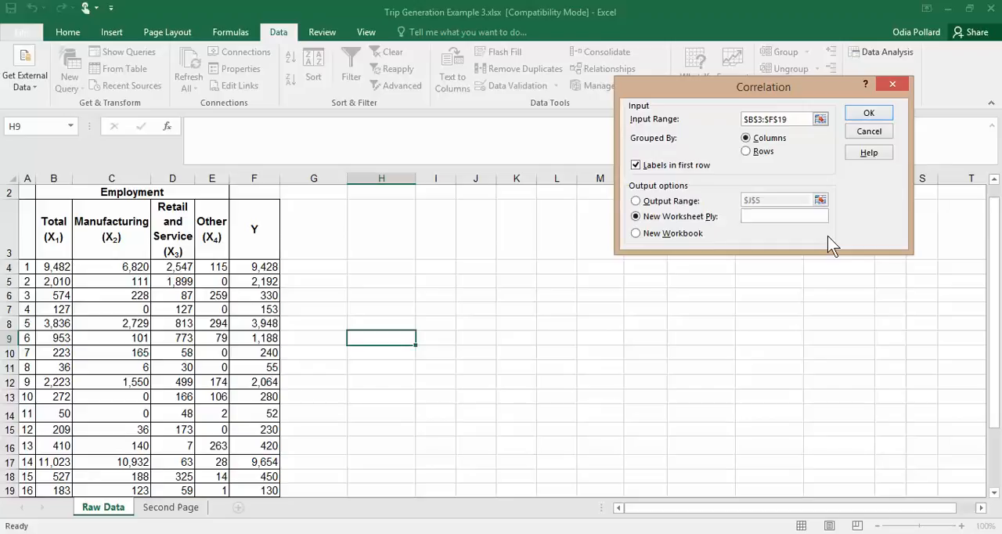
pyautogui.write('CORRELATION')
pyautogui.click(880, 116)
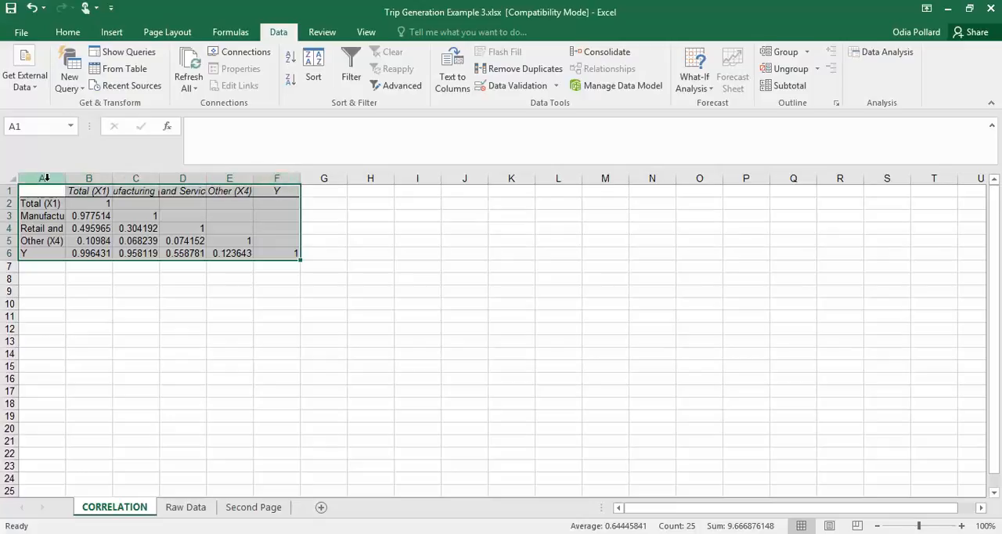
# Autofit columns A to F of the correlation table to their contents
pyautogui.moveTo(39, 177); pyautogui.dragTo(276, 176)
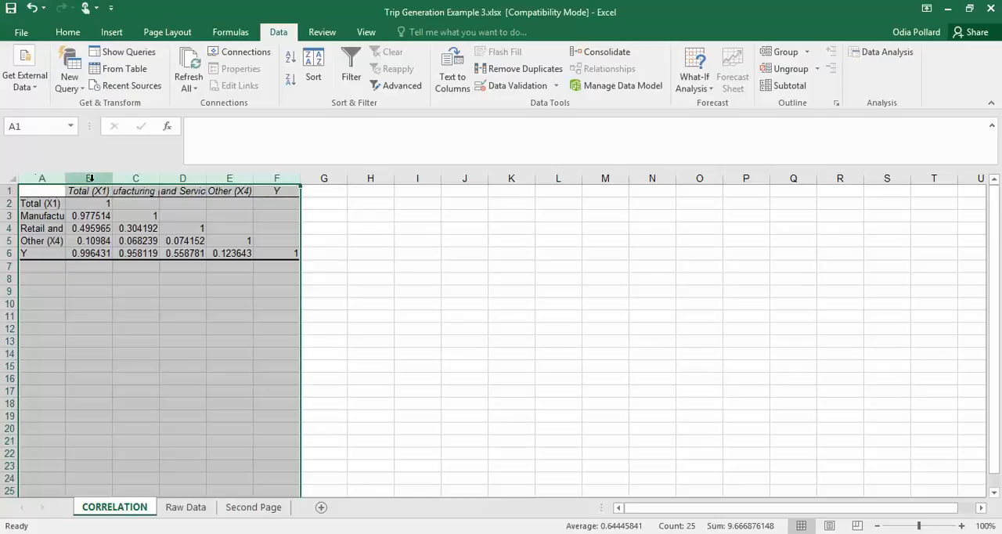
pyautogui.doubleClick(252, 179)
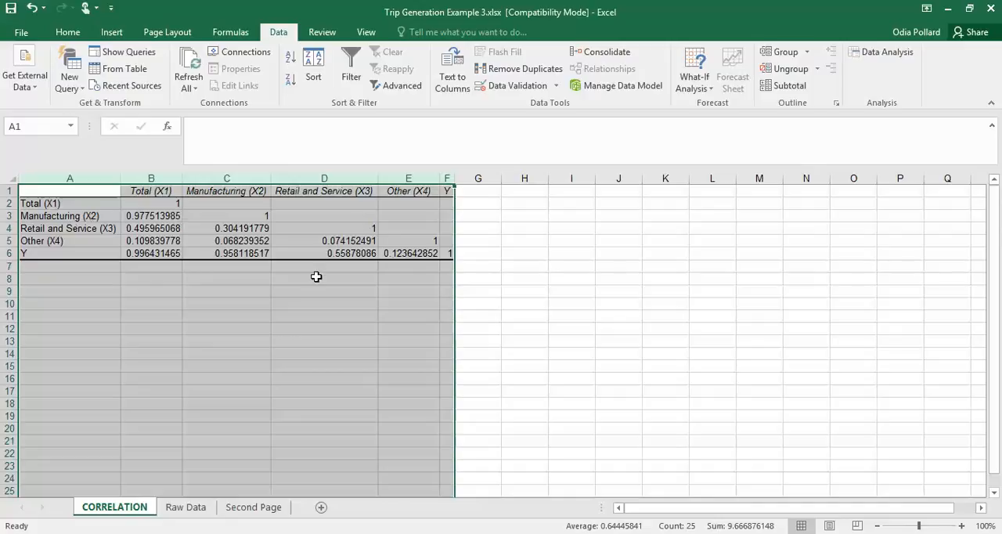
pyautogui.click(279, 291)
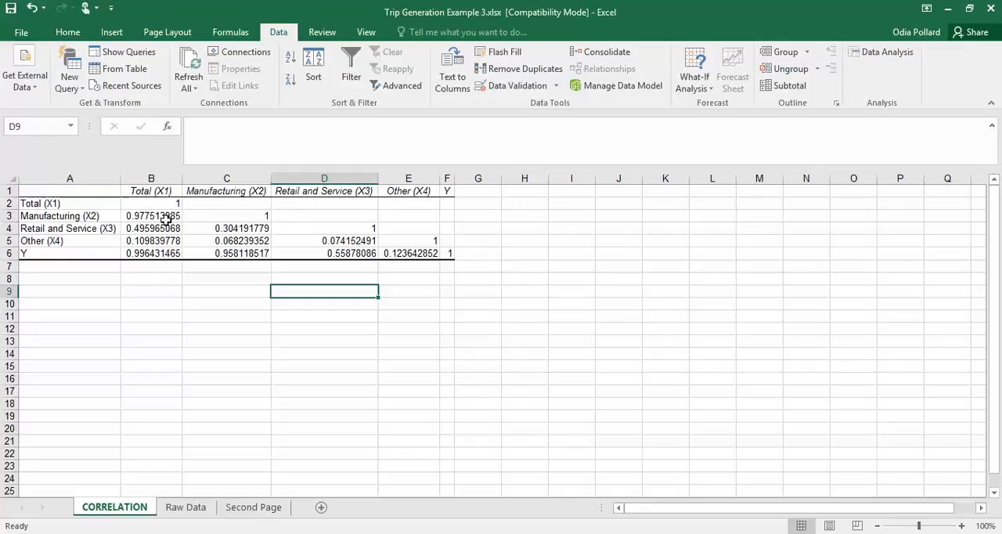
# Examine the coefficient between Manufacturing (X2) and Total (X1), and select the correlation matrix values in B2:F6
pyautogui.click(81, 218)
pyautogui.click(153, 217)
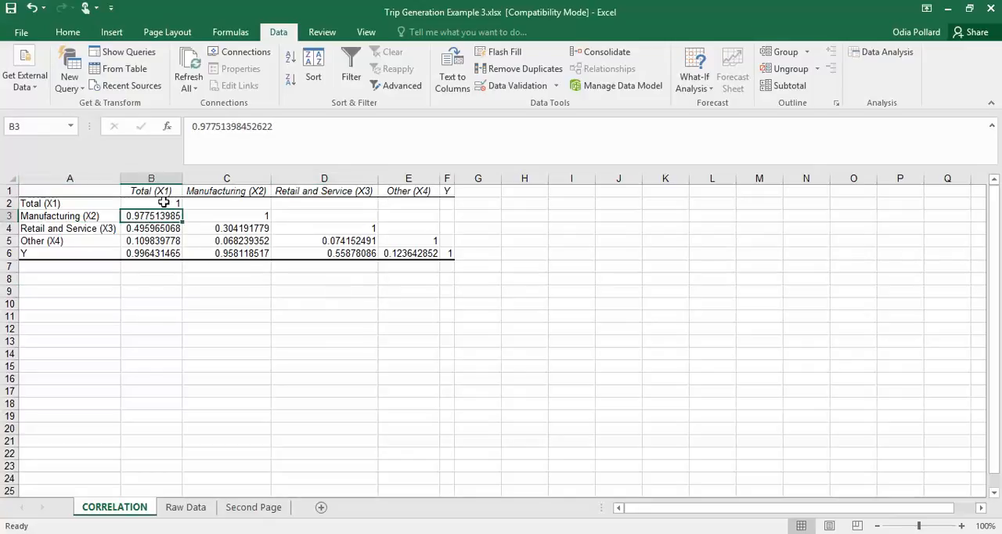
pyautogui.click(79, 216)
pyautogui.click(153, 218)
pyautogui.moveTo(147, 204); pyautogui.dragTo(445, 252)
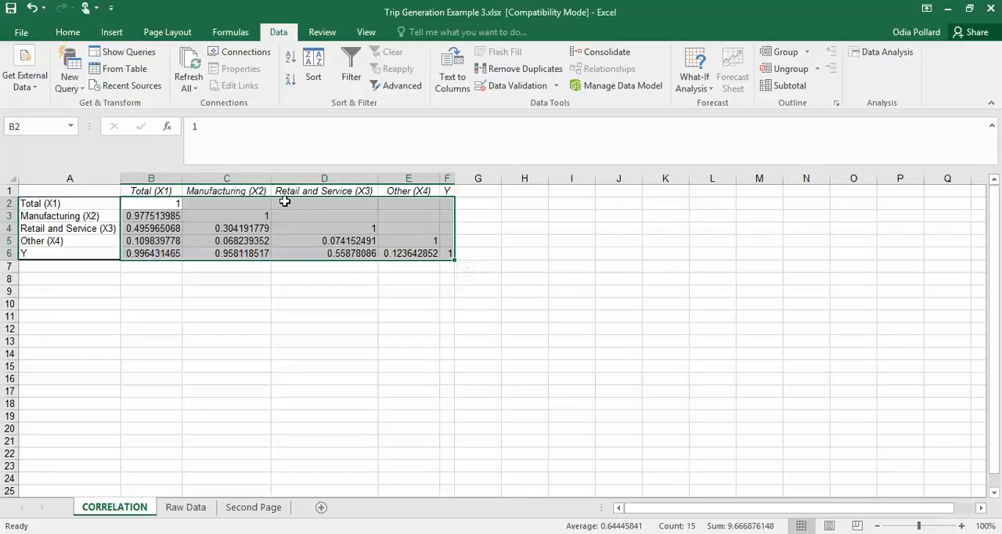
# Format the correlation matrix values in B2:F6 with the Number category, showing three decimal places
pyautogui.click(68, 32)
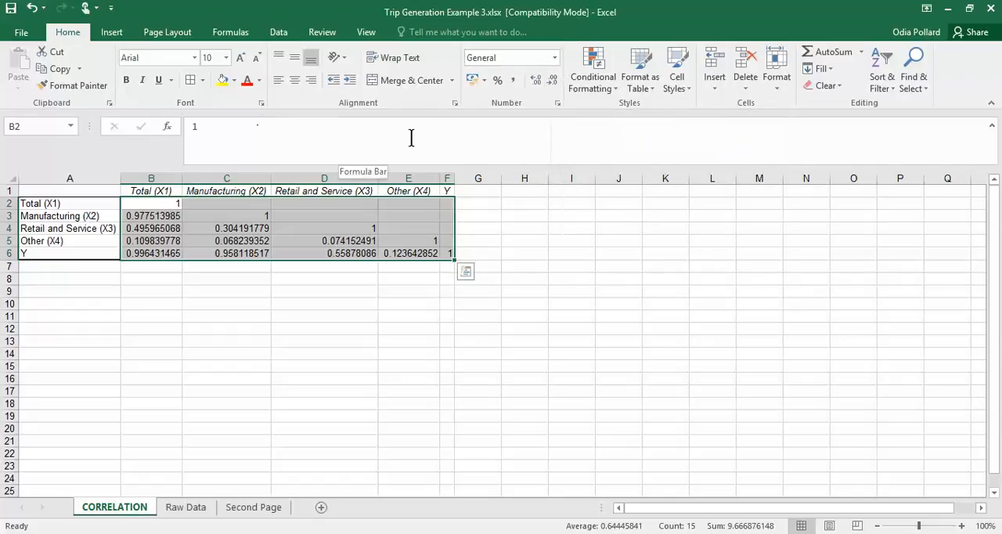
pyautogui.click(557, 103)
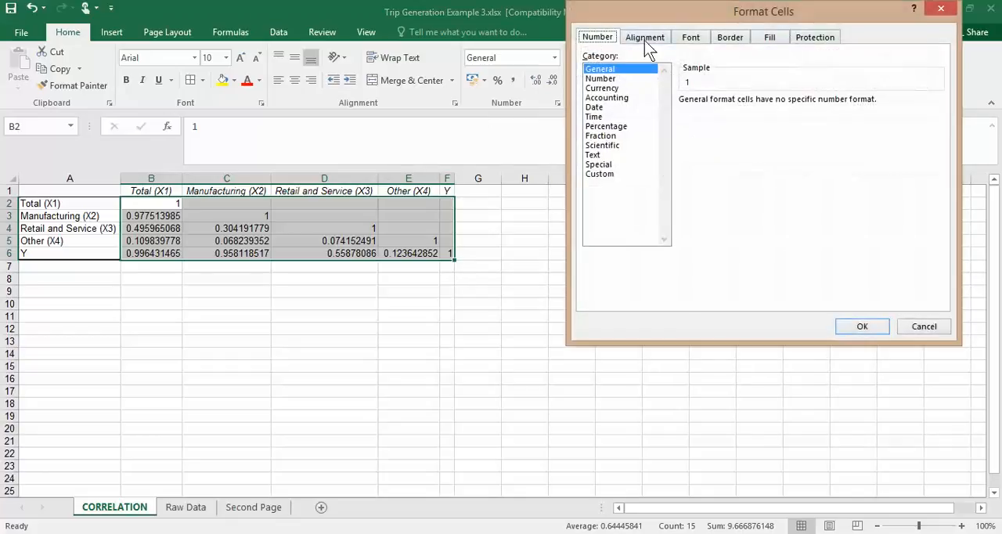
pyautogui.click(601, 78)
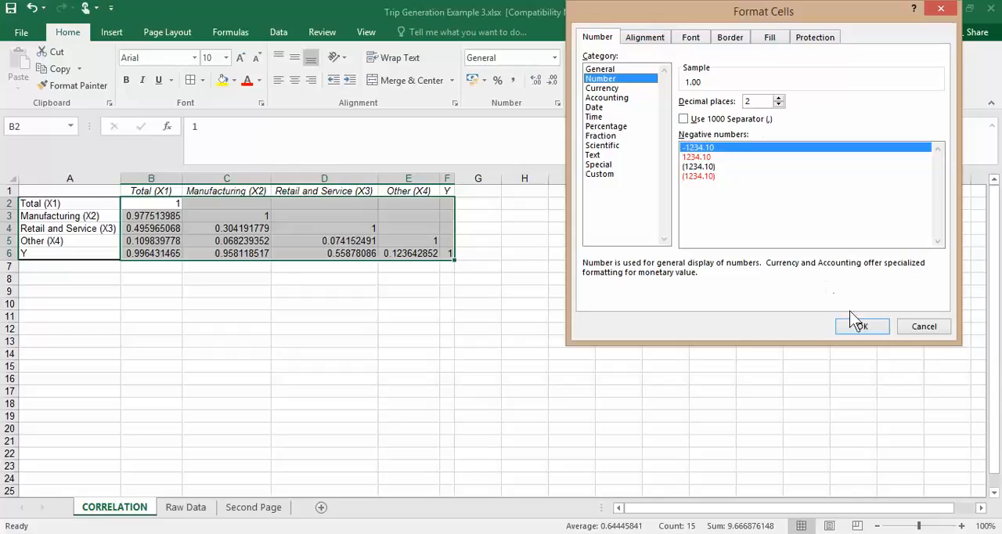
pyautogui.click(865, 327)
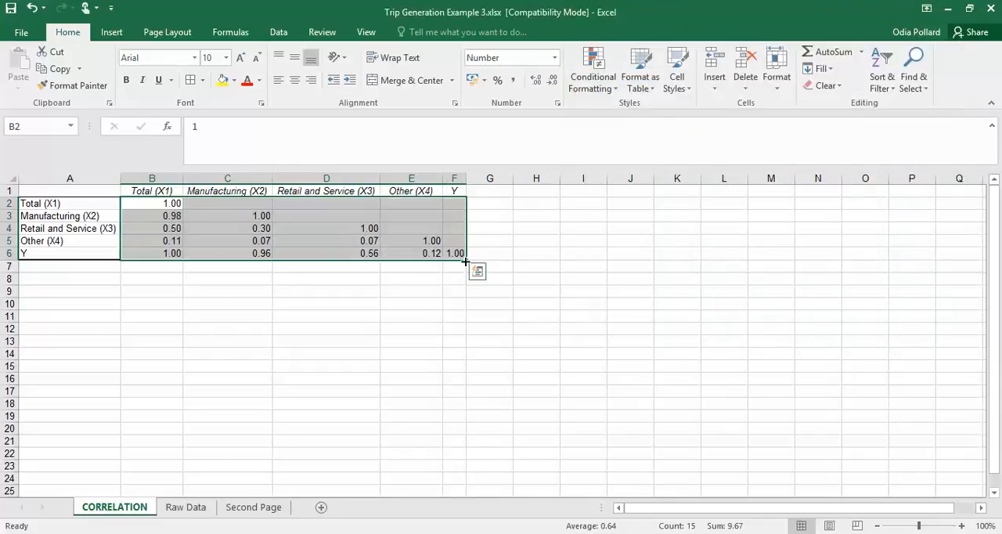
pyautogui.click(538, 80)
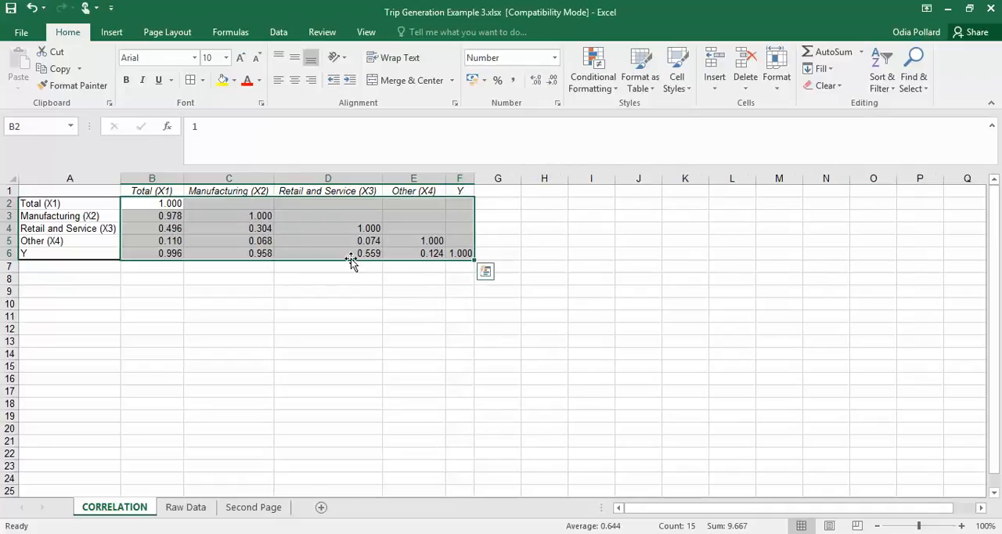
pyautogui.click(425, 289)
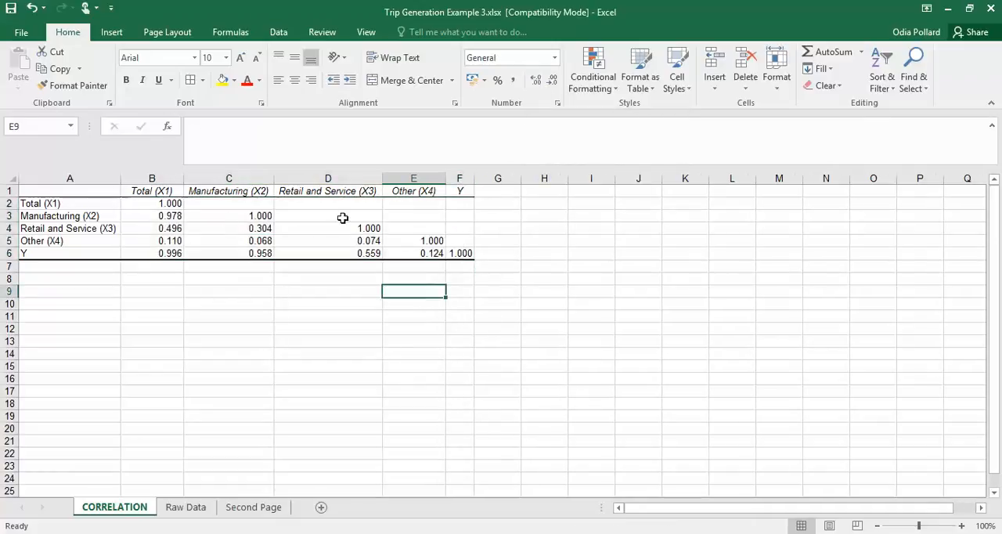